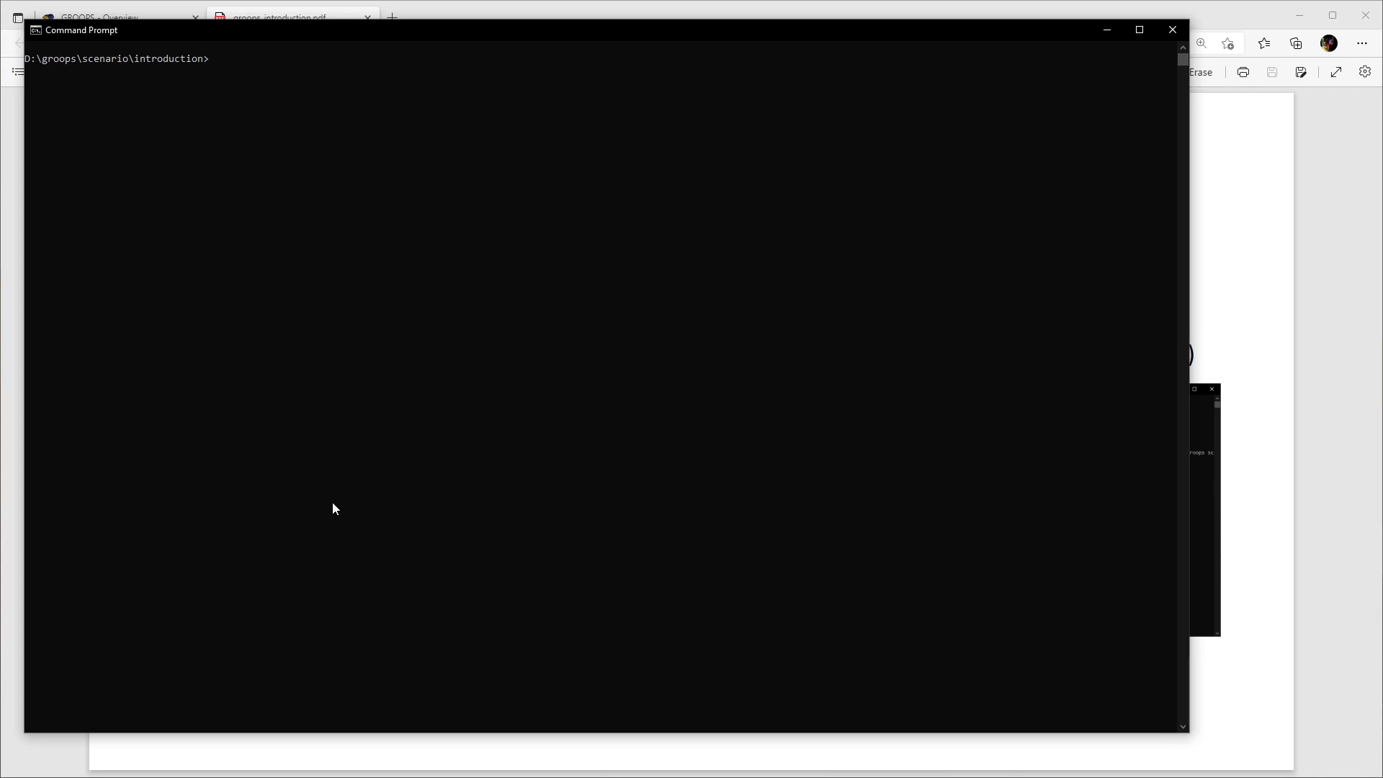
- Run groops without arguments to list its usage options, and execute the 01groopsExample.xml configuration file
text(roops)
key(Return)
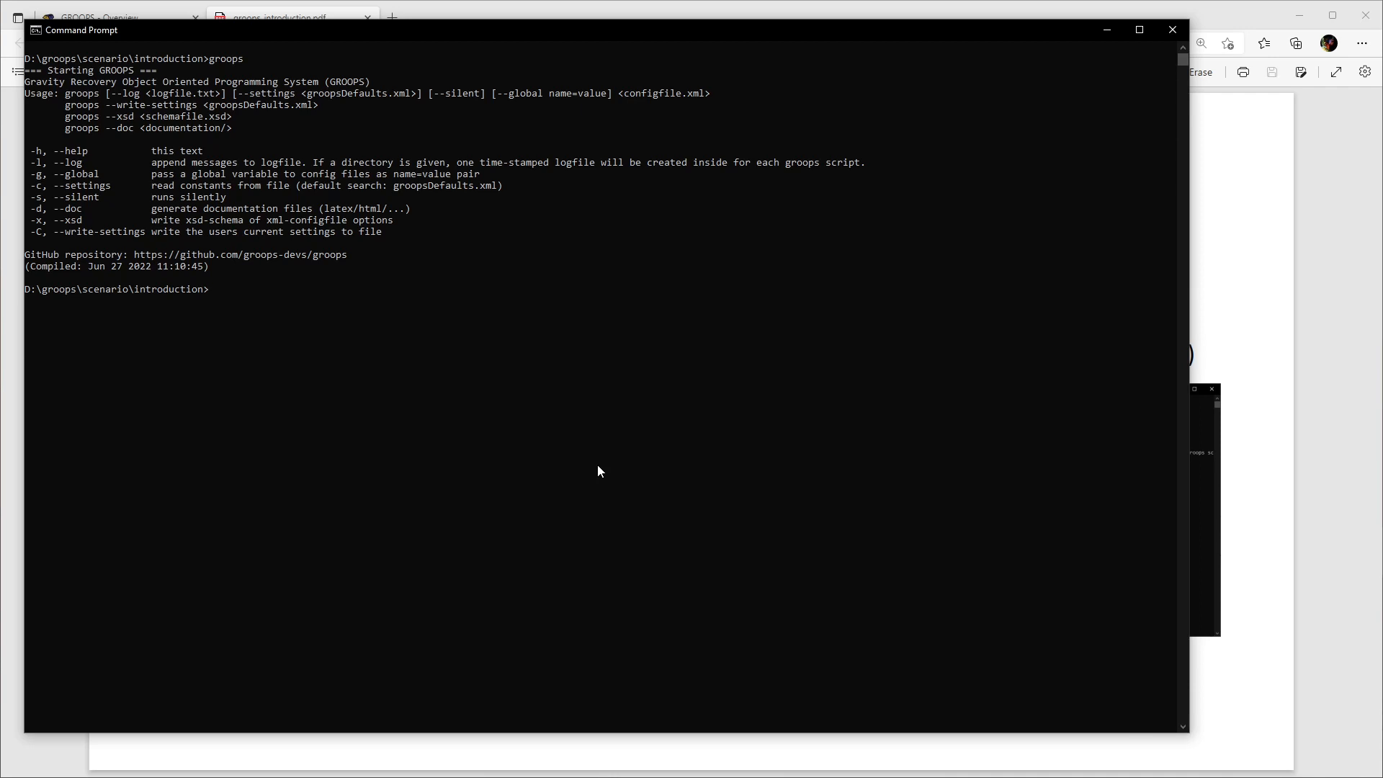
text(roops 01)
key(Tab)
key(Return)
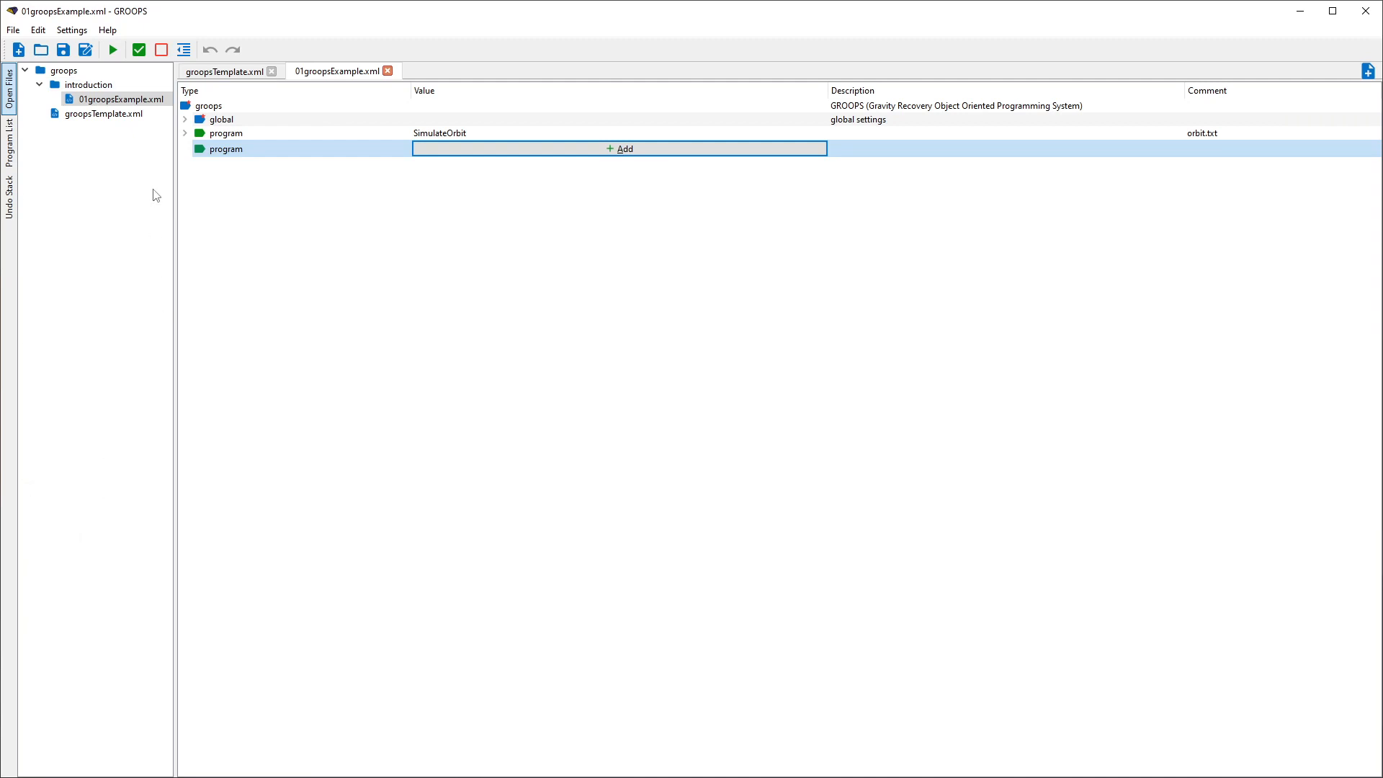
- Look through the program list and undo stack of the GROOPS editor, and return to the open files overview
click(7, 135)
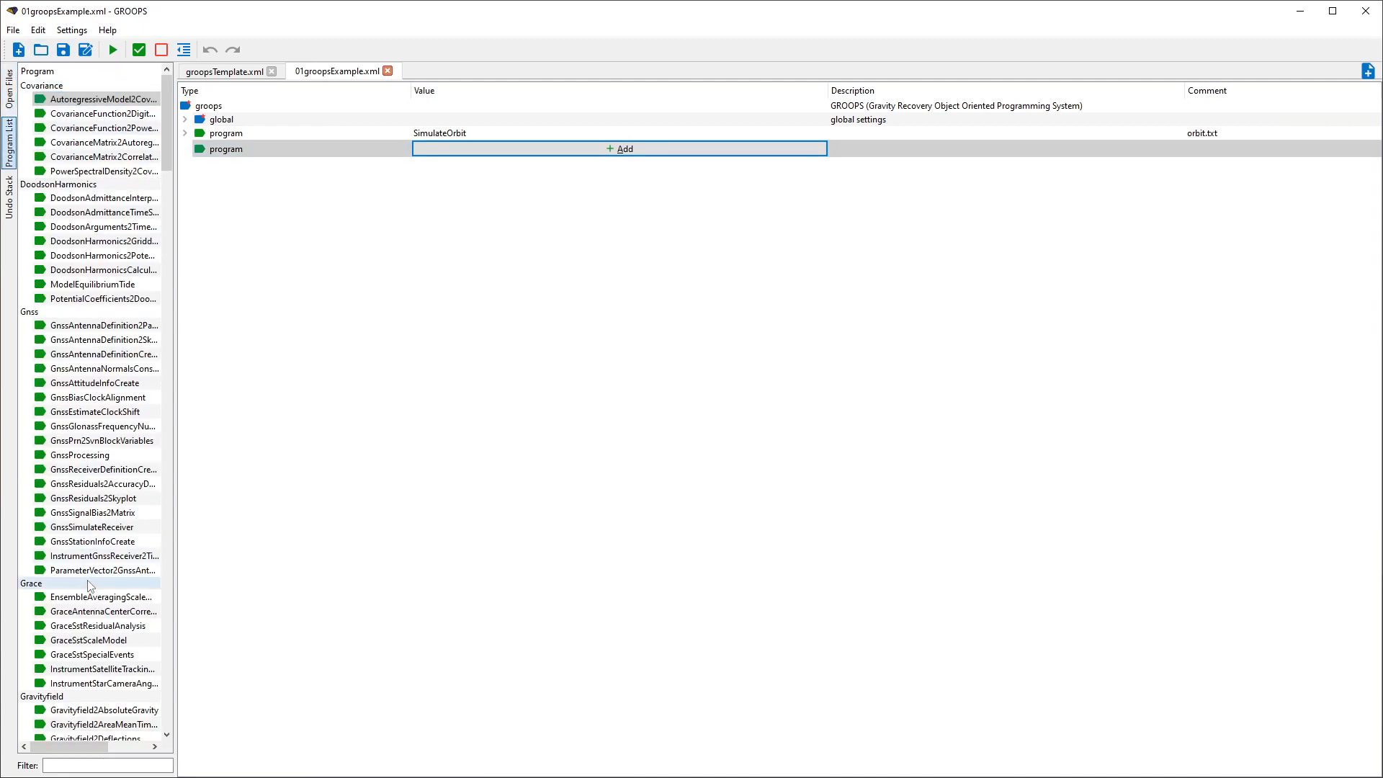
click(12, 200)
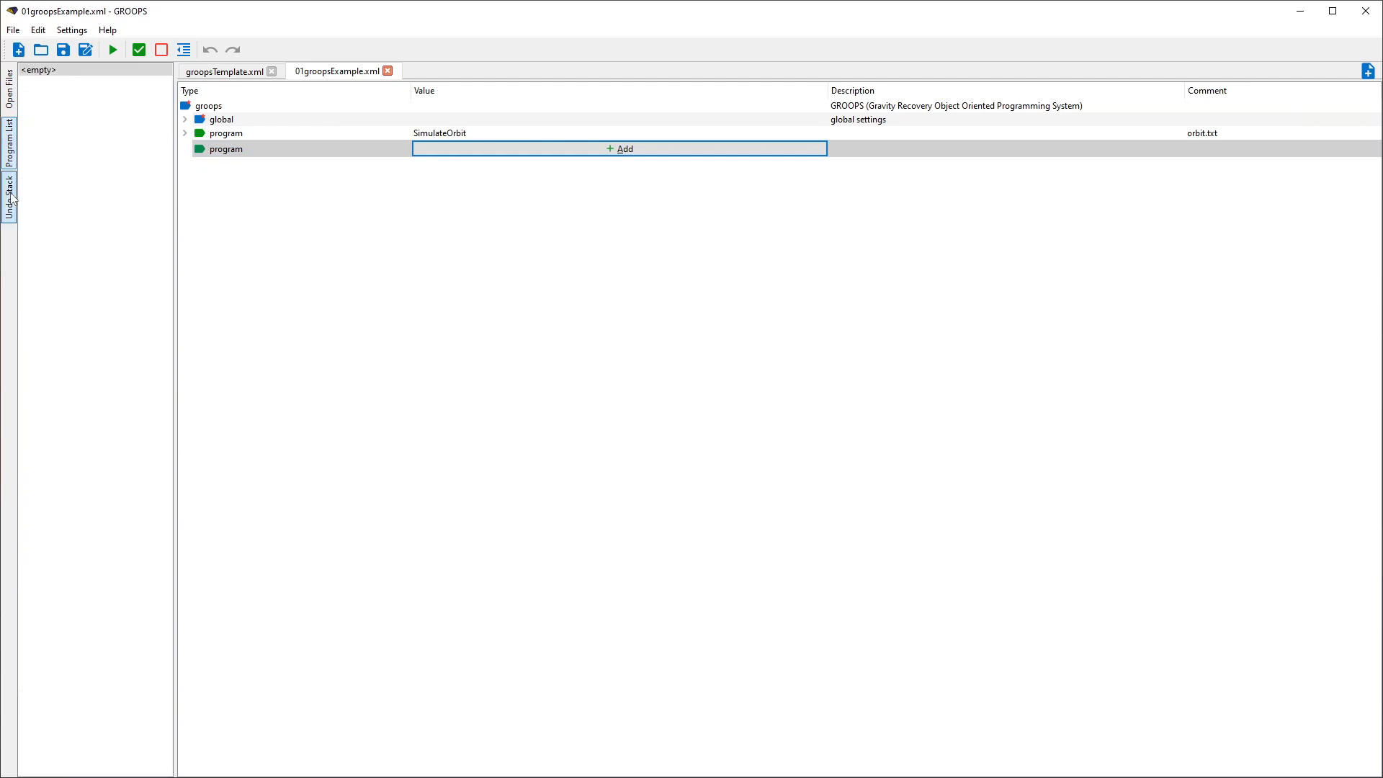
click(12, 90)
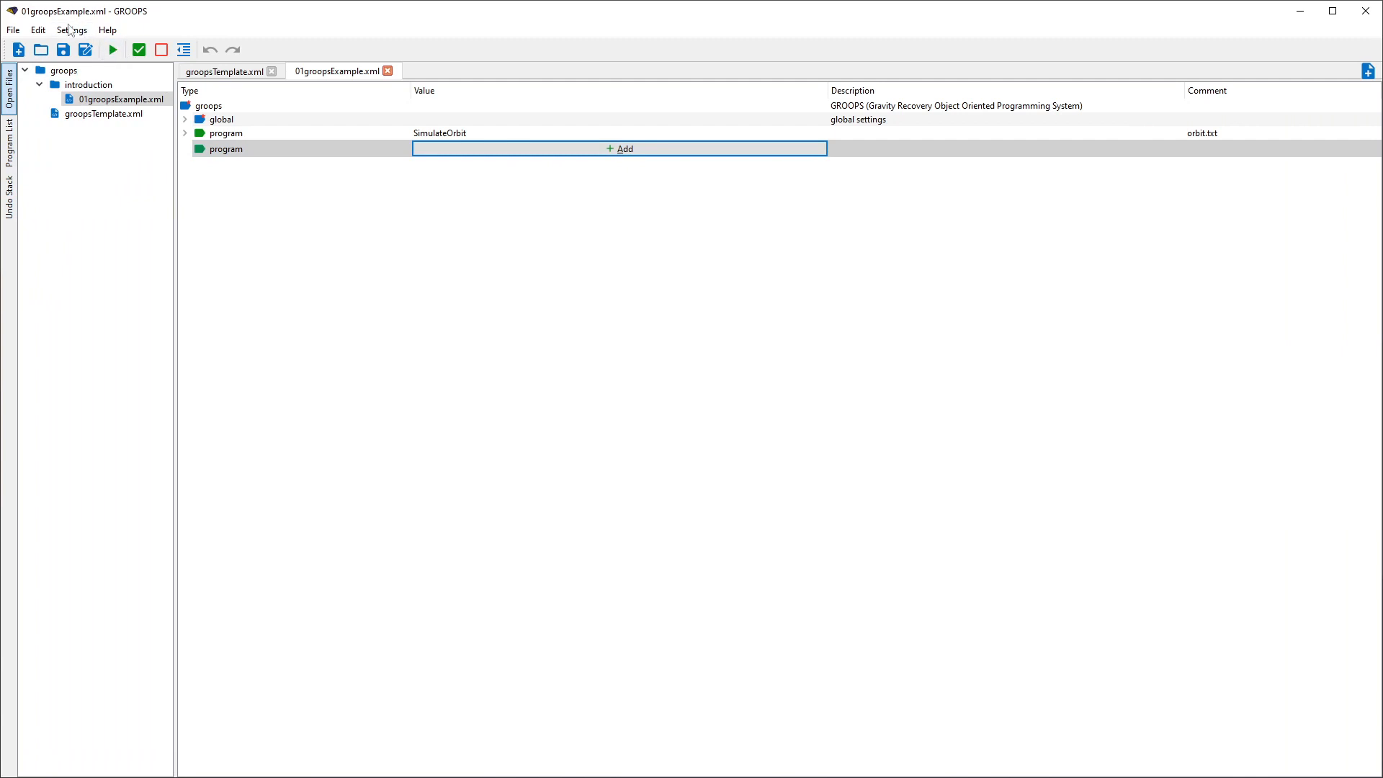
- Review the default paths and files for schema, template, working directory and documentation, leaving them unchanged
click(13, 30)
mouse_move(59, 35)
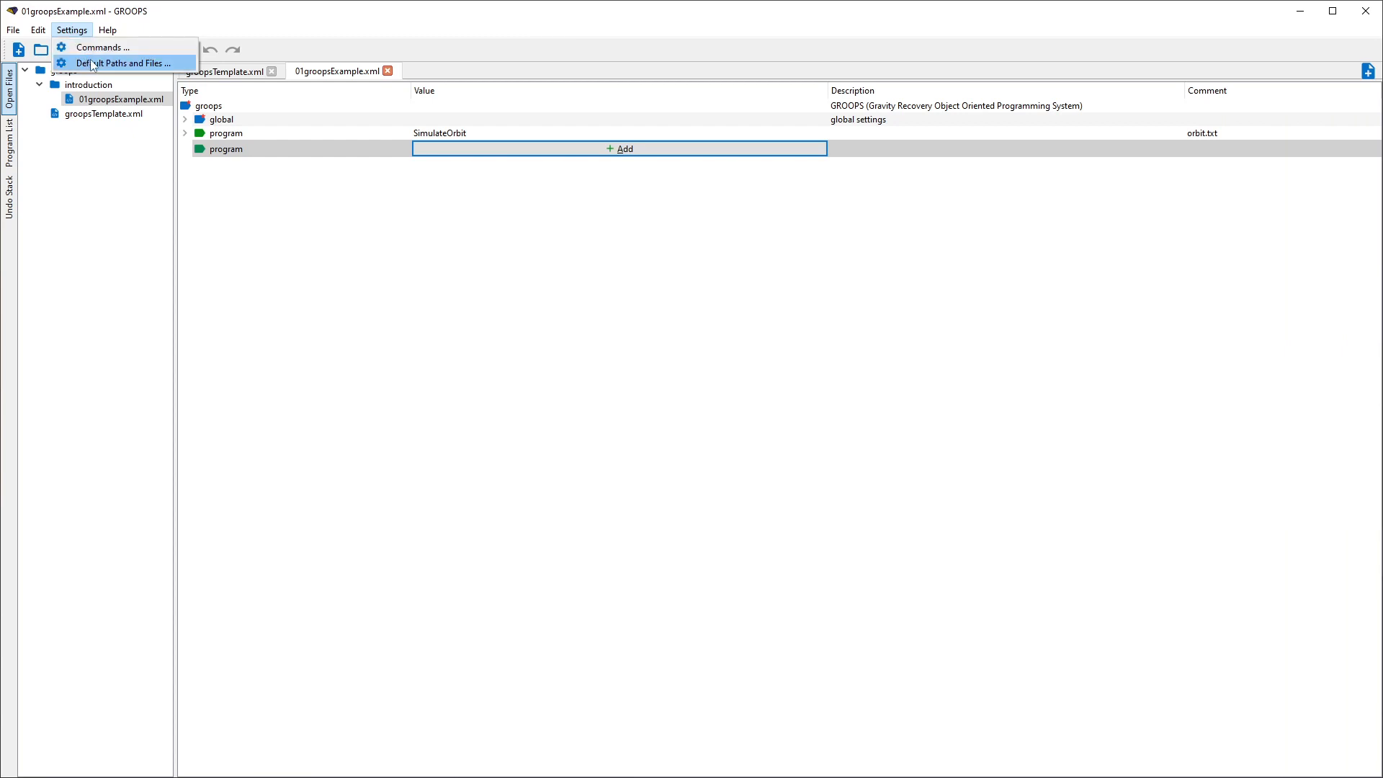
click(118, 66)
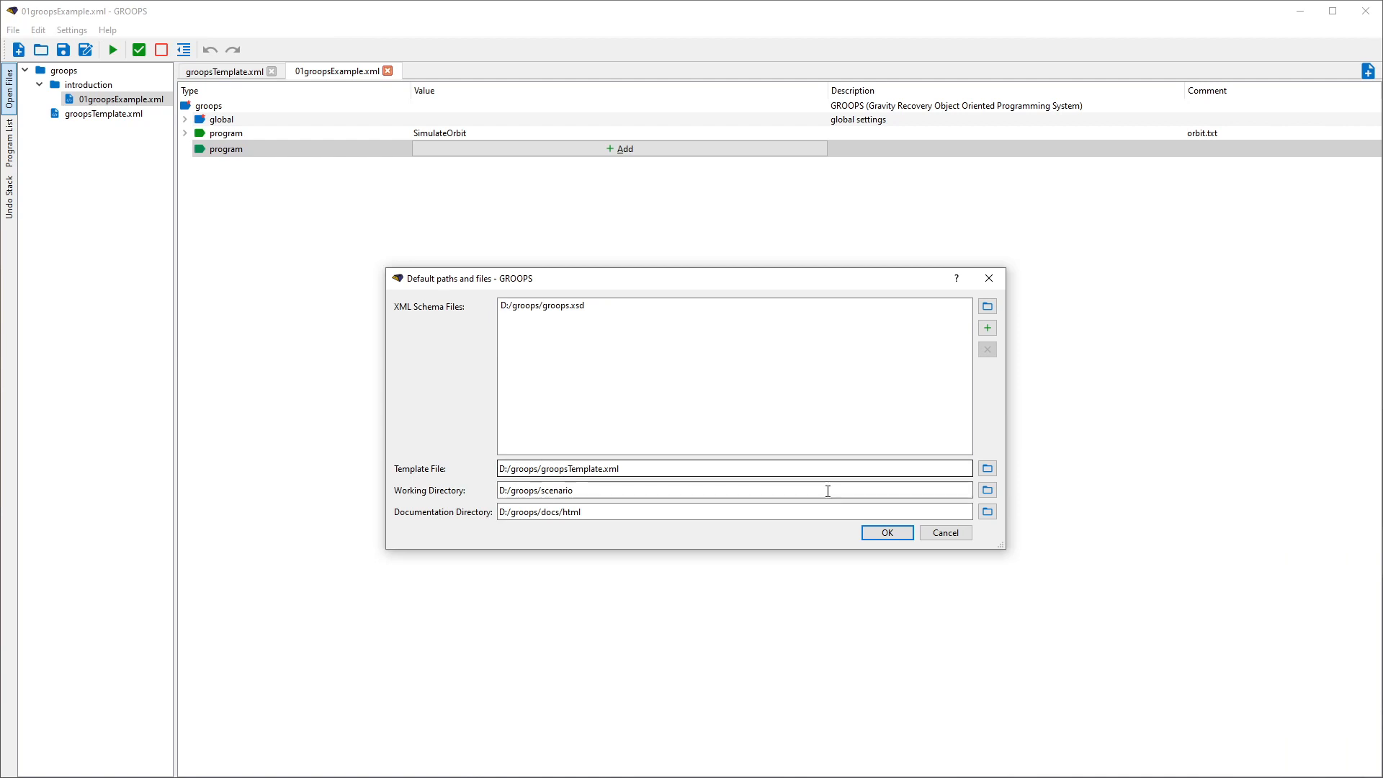
click(946, 533)
- View groopsTemplate.xml and create a new configuration file from the template, showing its global variables
click(240, 72)
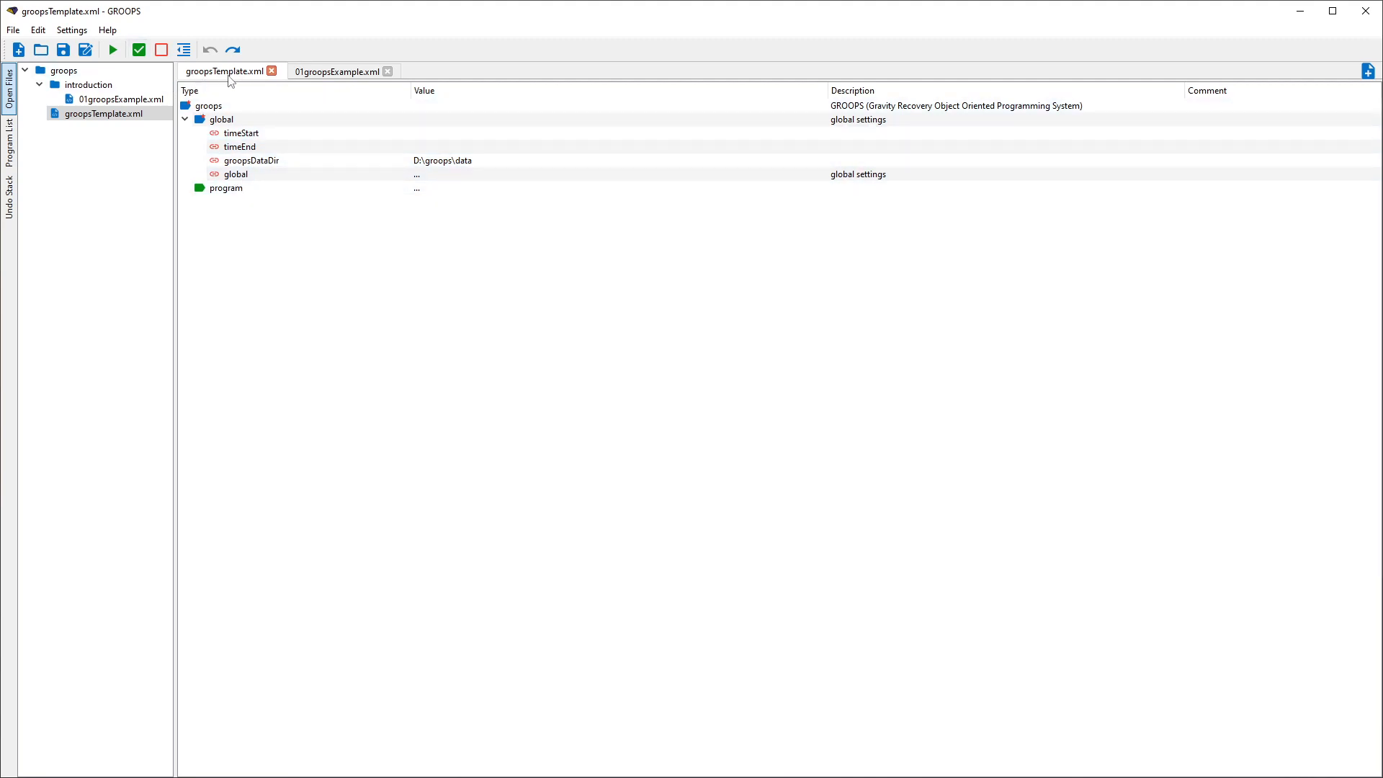
double_click(460, 73)
click(185, 119)
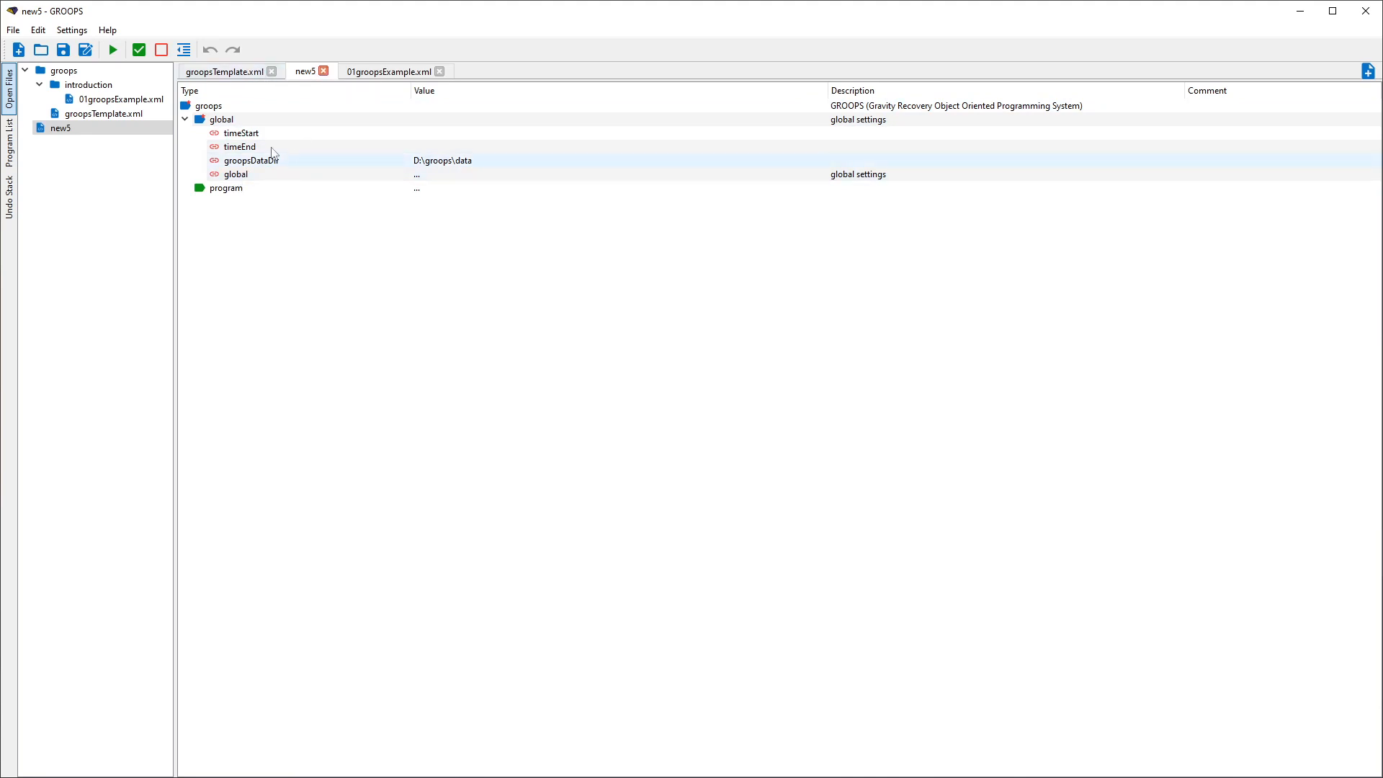
- Examine 01groopsExample.xml by expanding its global variables and the SimulateOrbit program with its timeSeries and forces
click(384, 73)
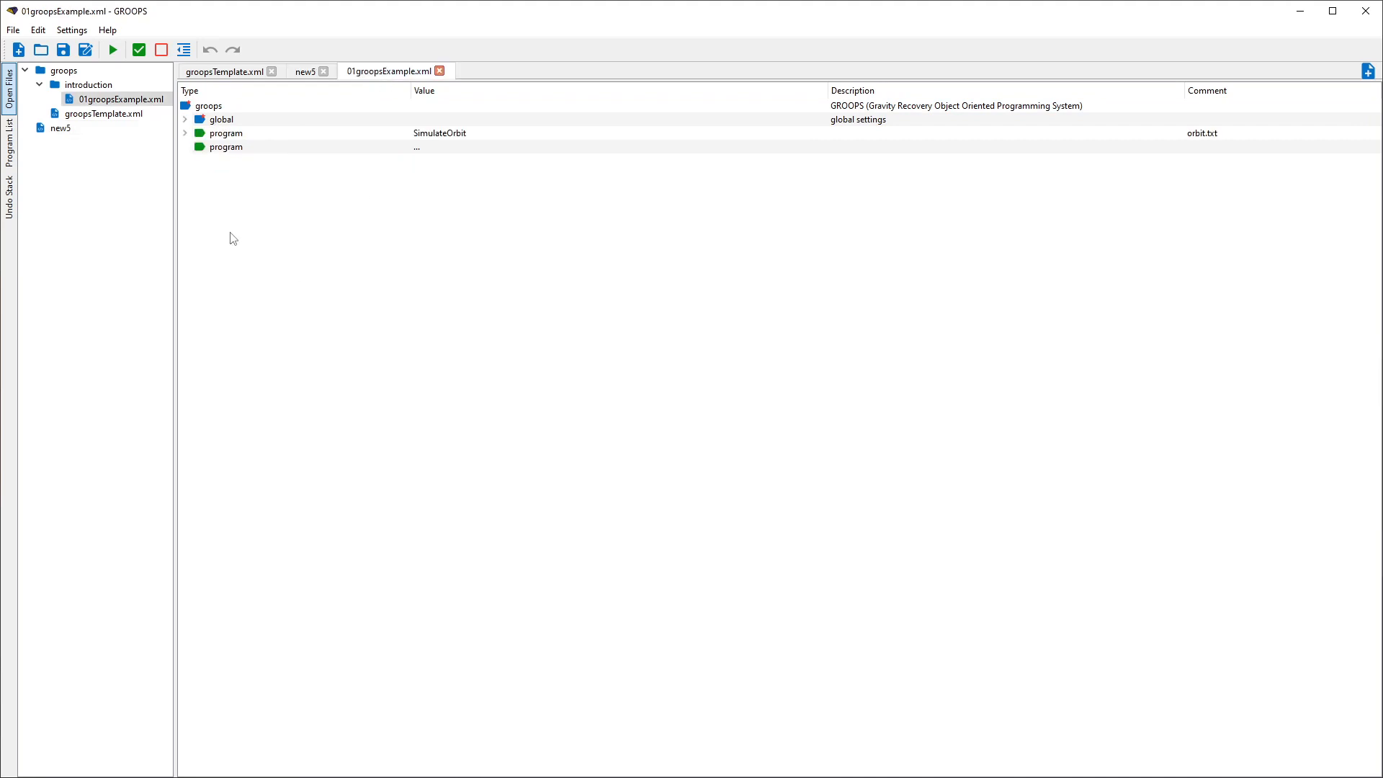
click(186, 119)
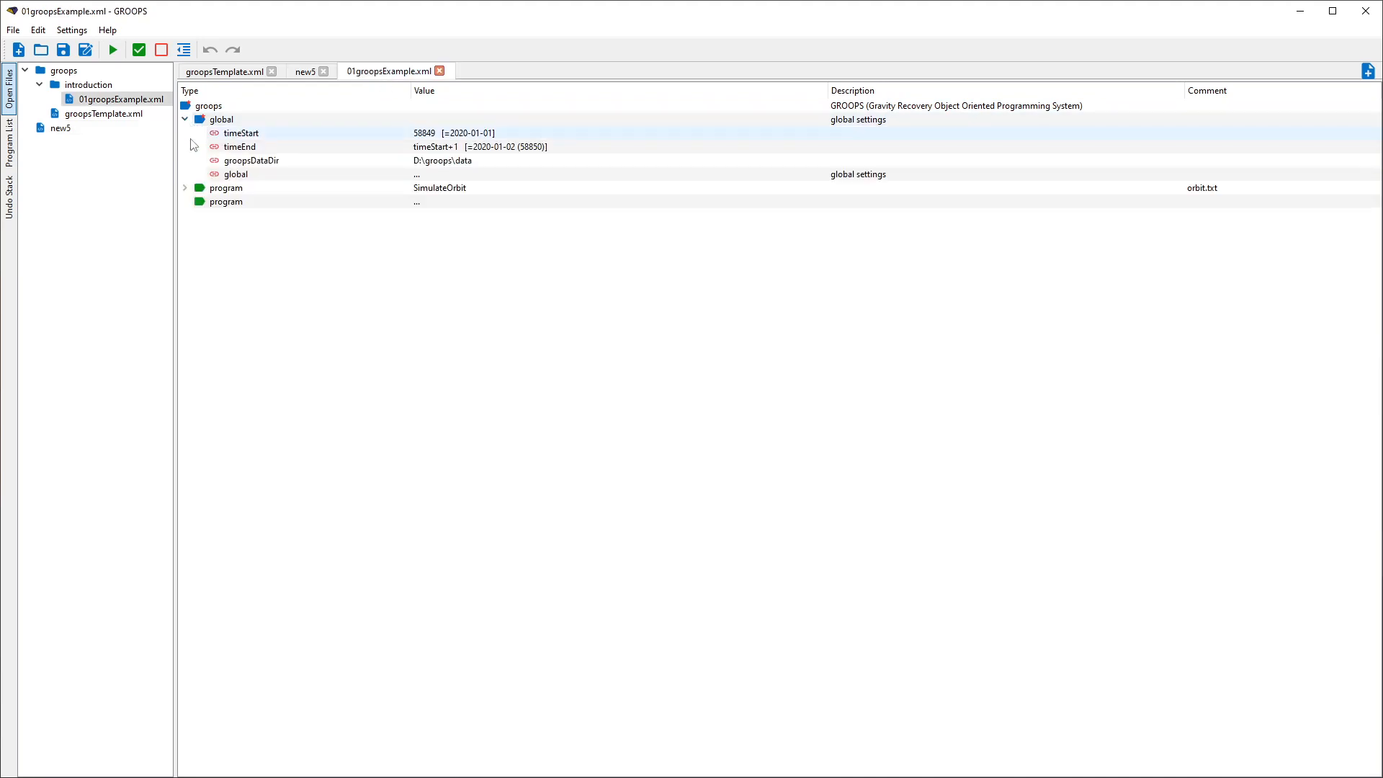
click(185, 188)
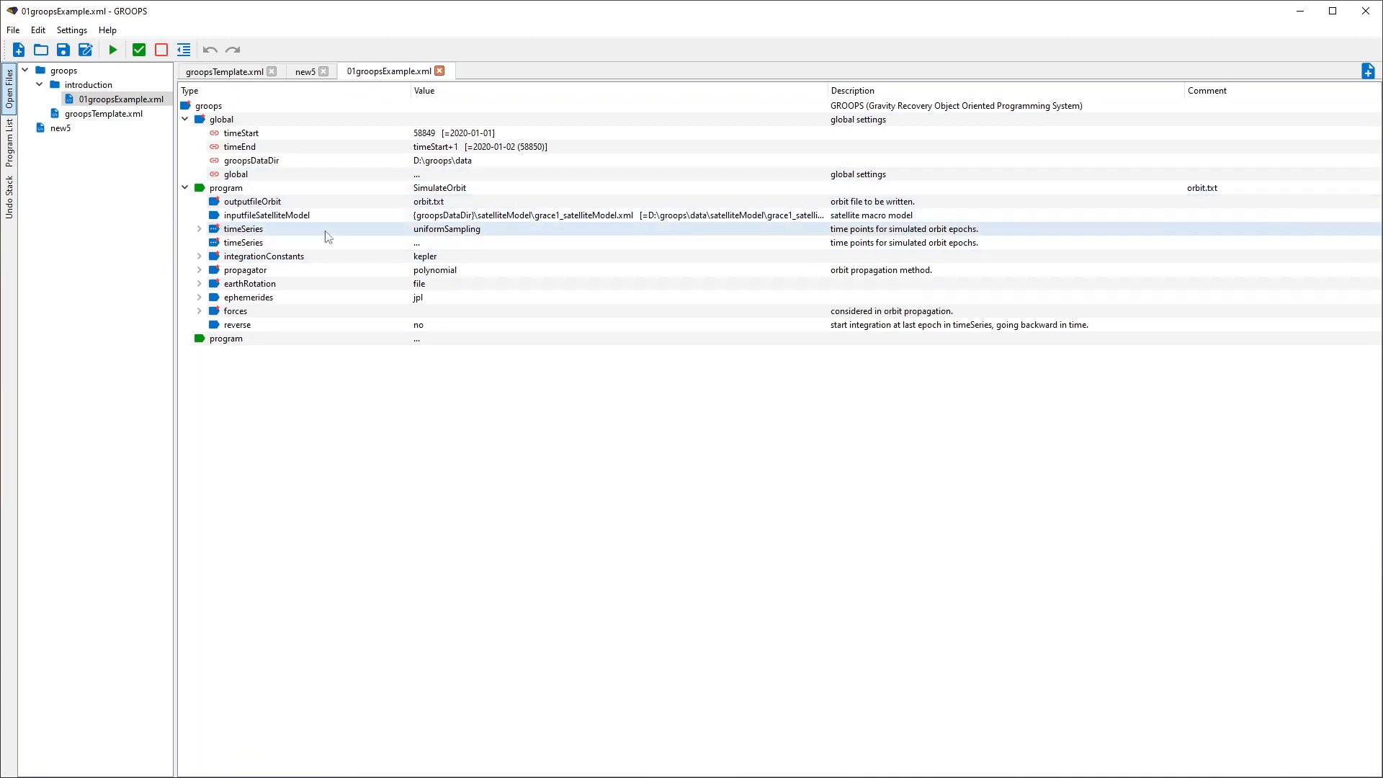
click(200, 230)
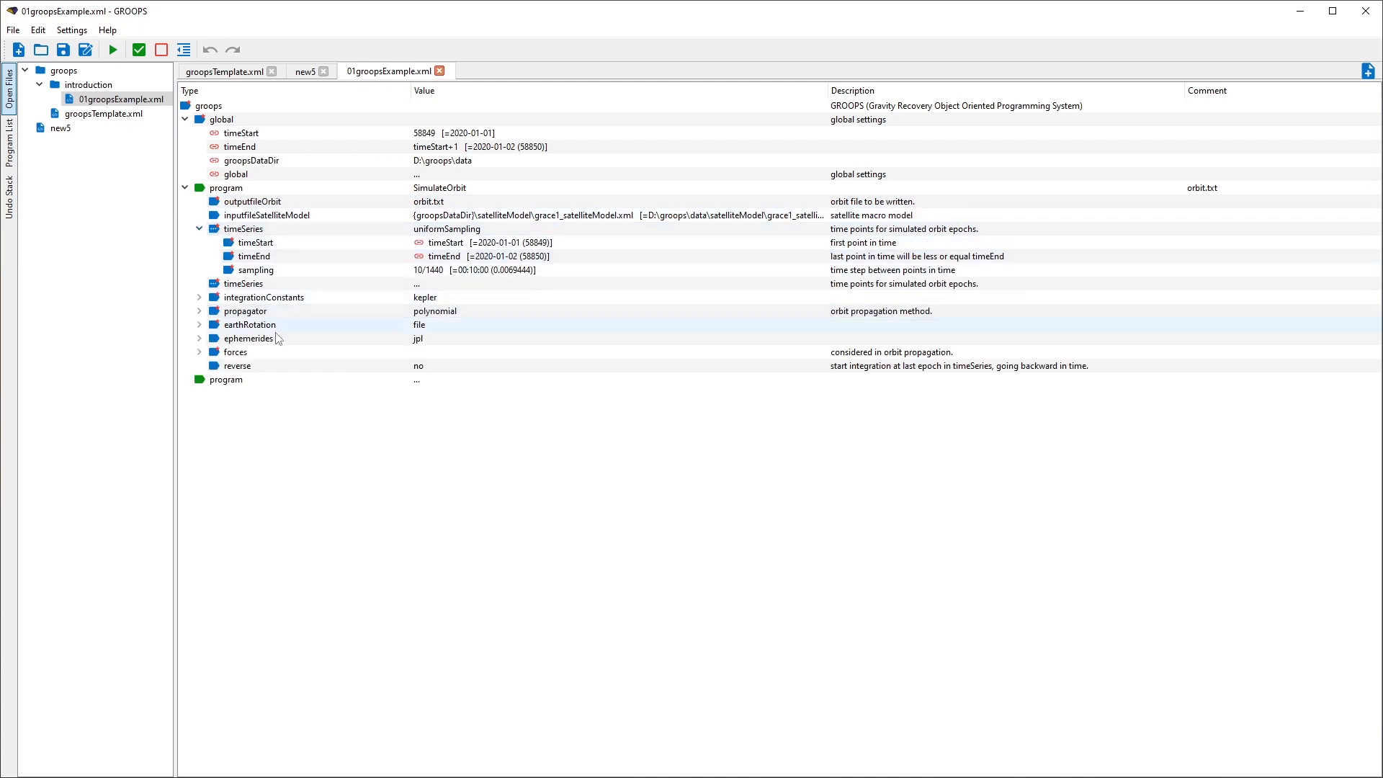
click(200, 353)
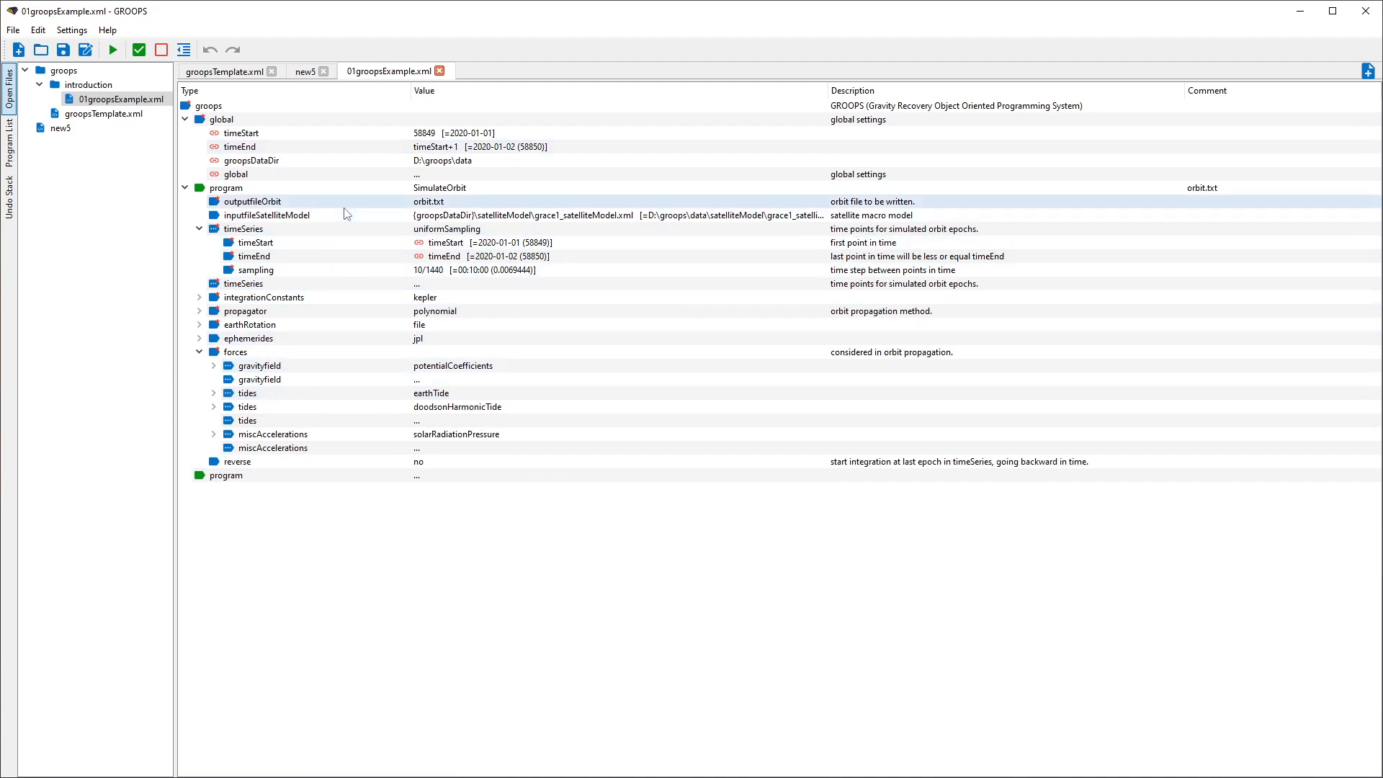
- Add an AutoregressiveModel2CovarianceMatrix program after SimulateOrbit and browse the available programs without picking another one
click(452, 481)
click(452, 482)
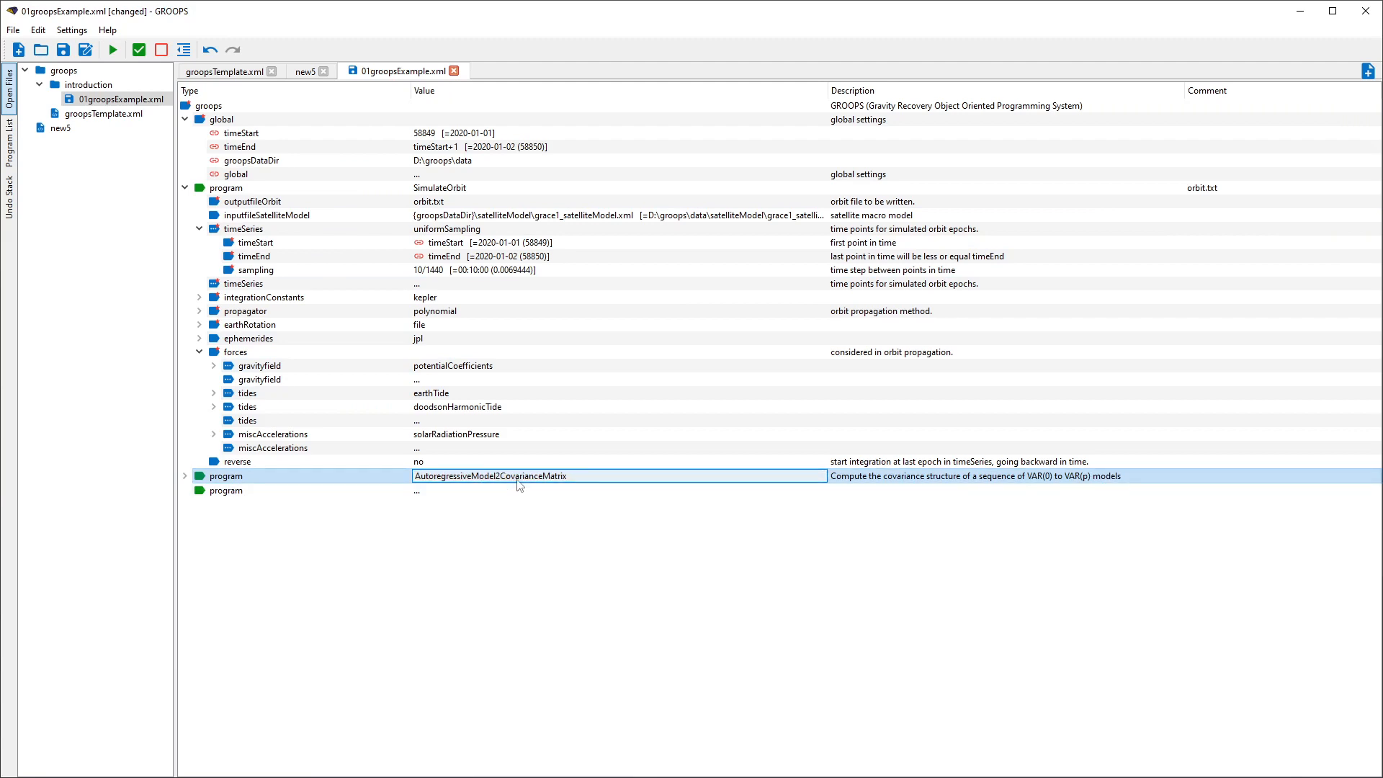
click(476, 477)
scroll(504, 432, down, 3)
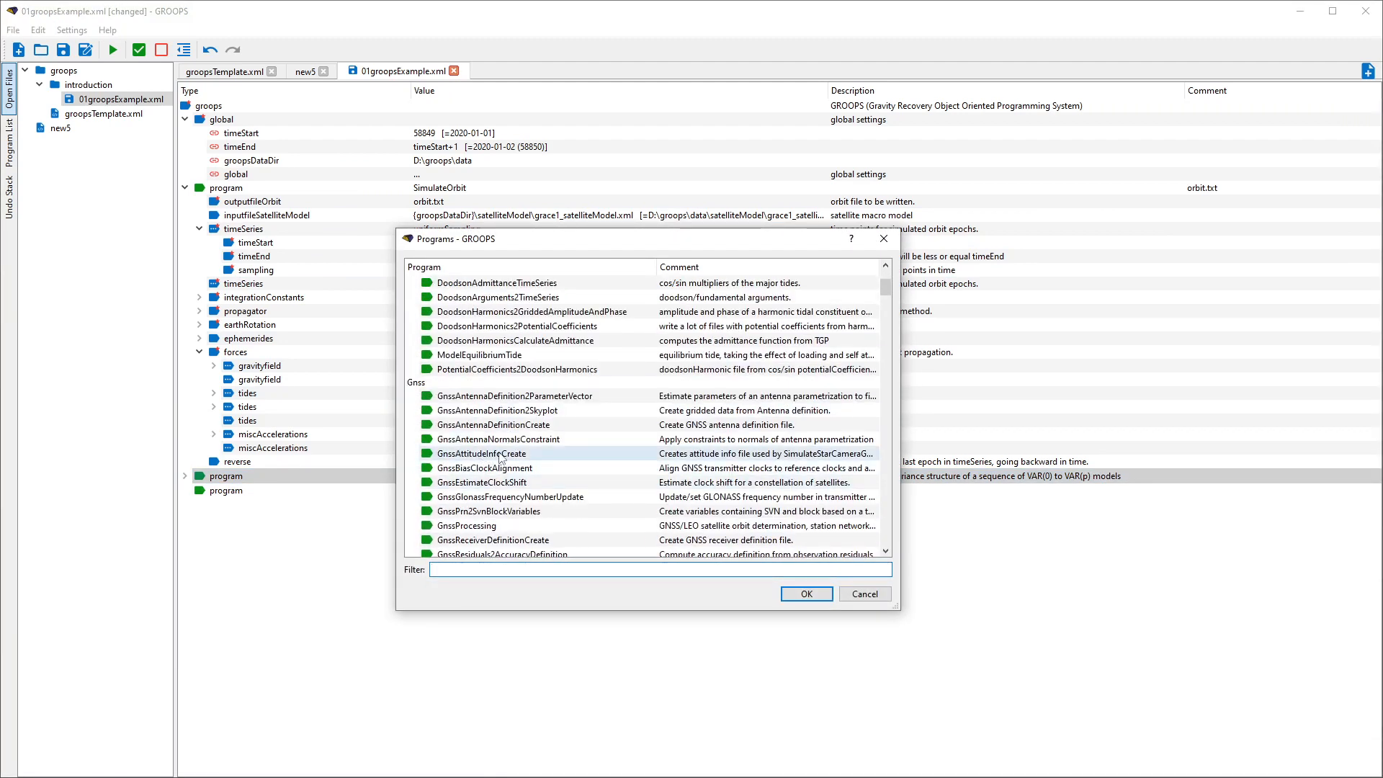
click(869, 594)
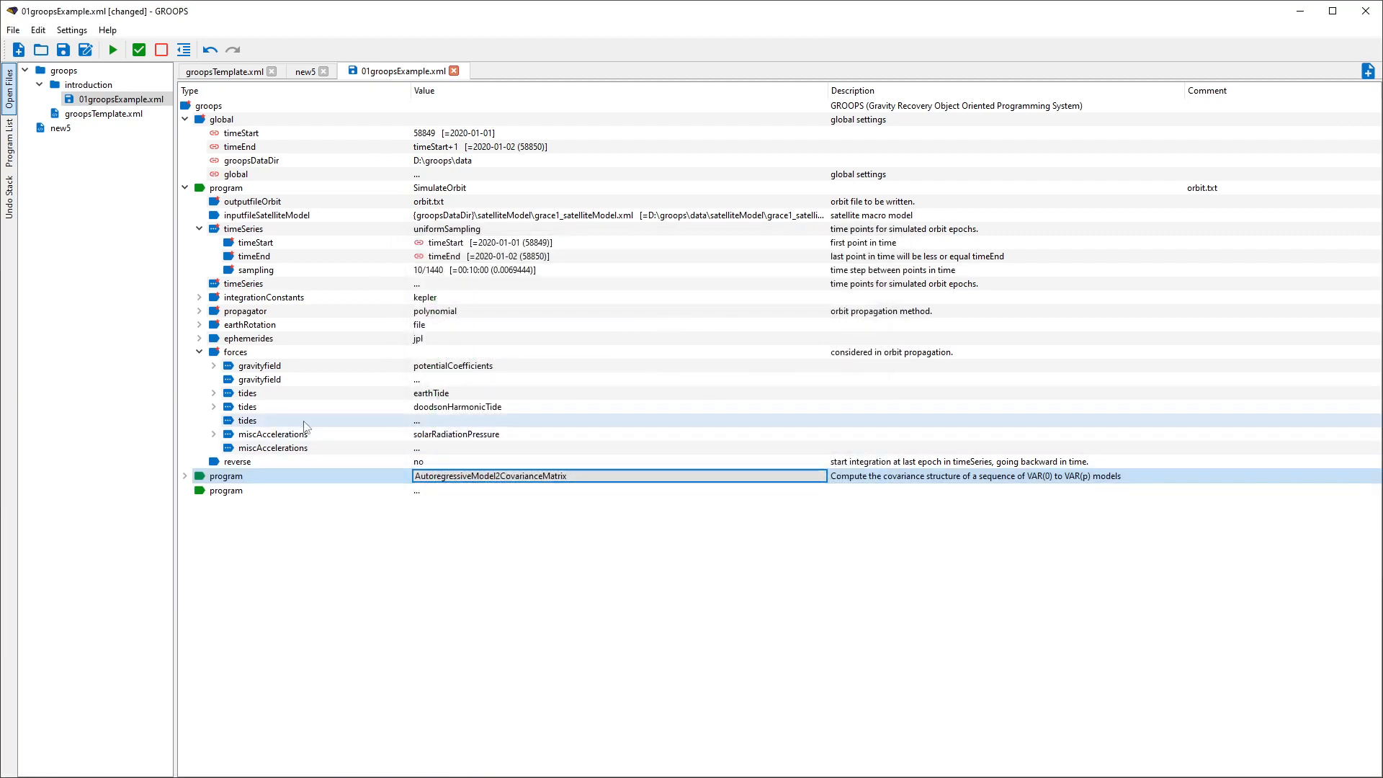
- Add a relativisticEffect entry to the miscAccelerations of the SimulateOrbit forces
click(456, 449)
click(456, 449)
click(284, 577)
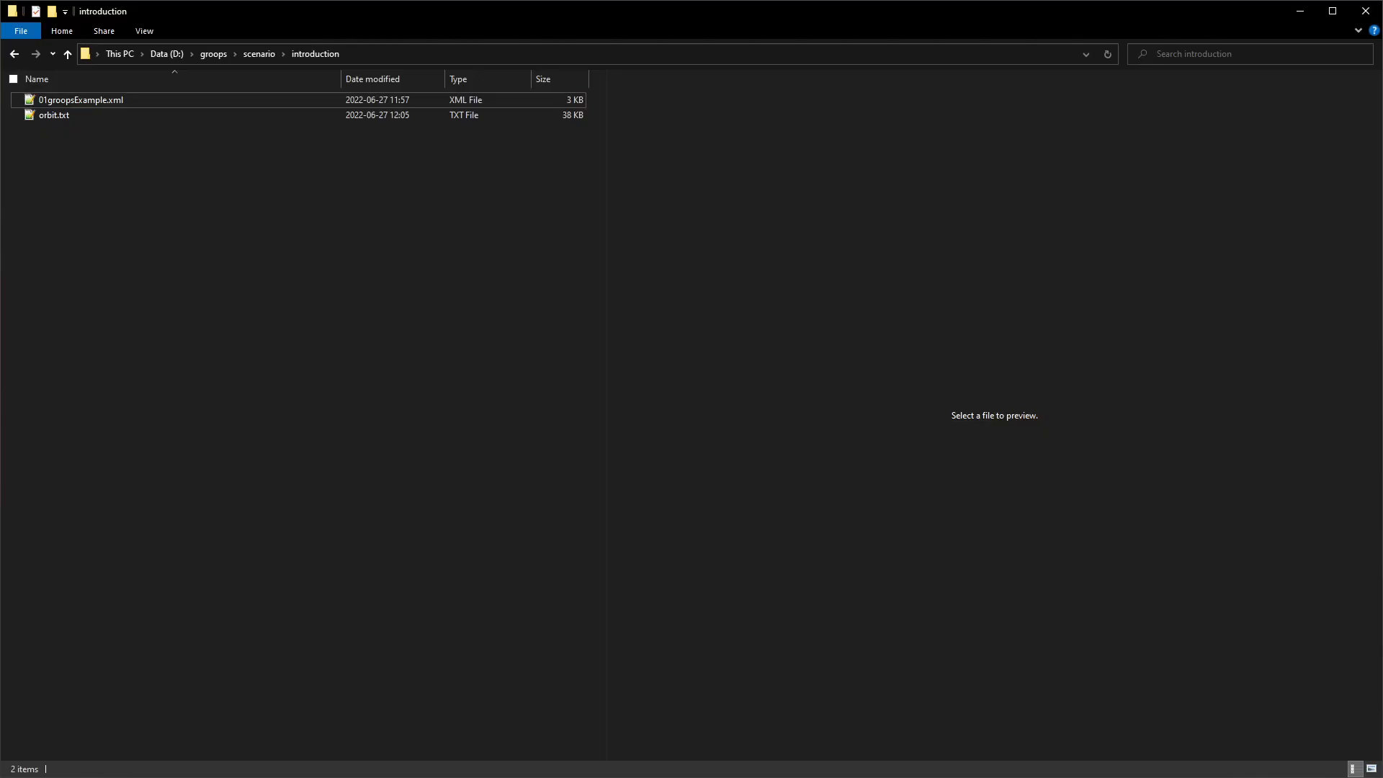
- Preview the XML source of 01groopsExample.xml in the file manager and return to the GROOPS editor
click(109, 102)
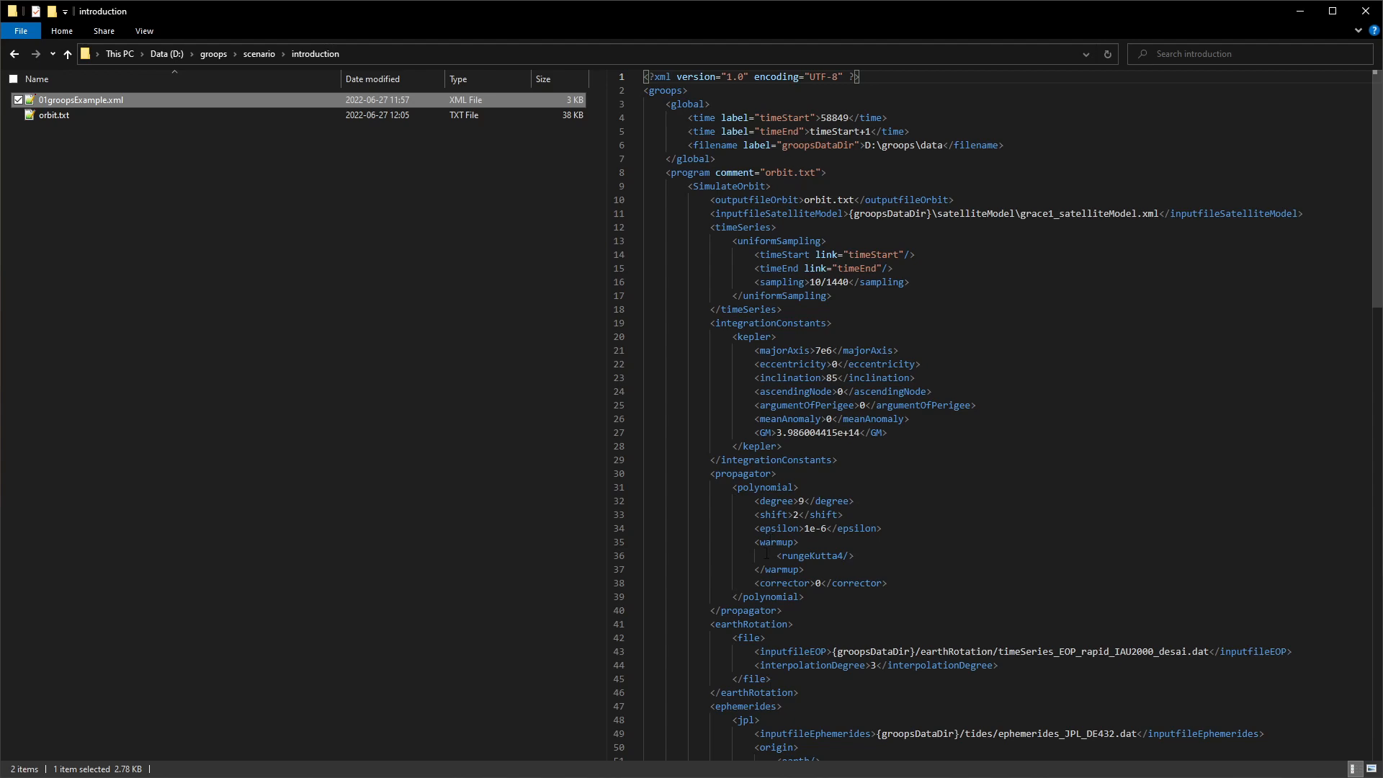
key(alt+Tab)
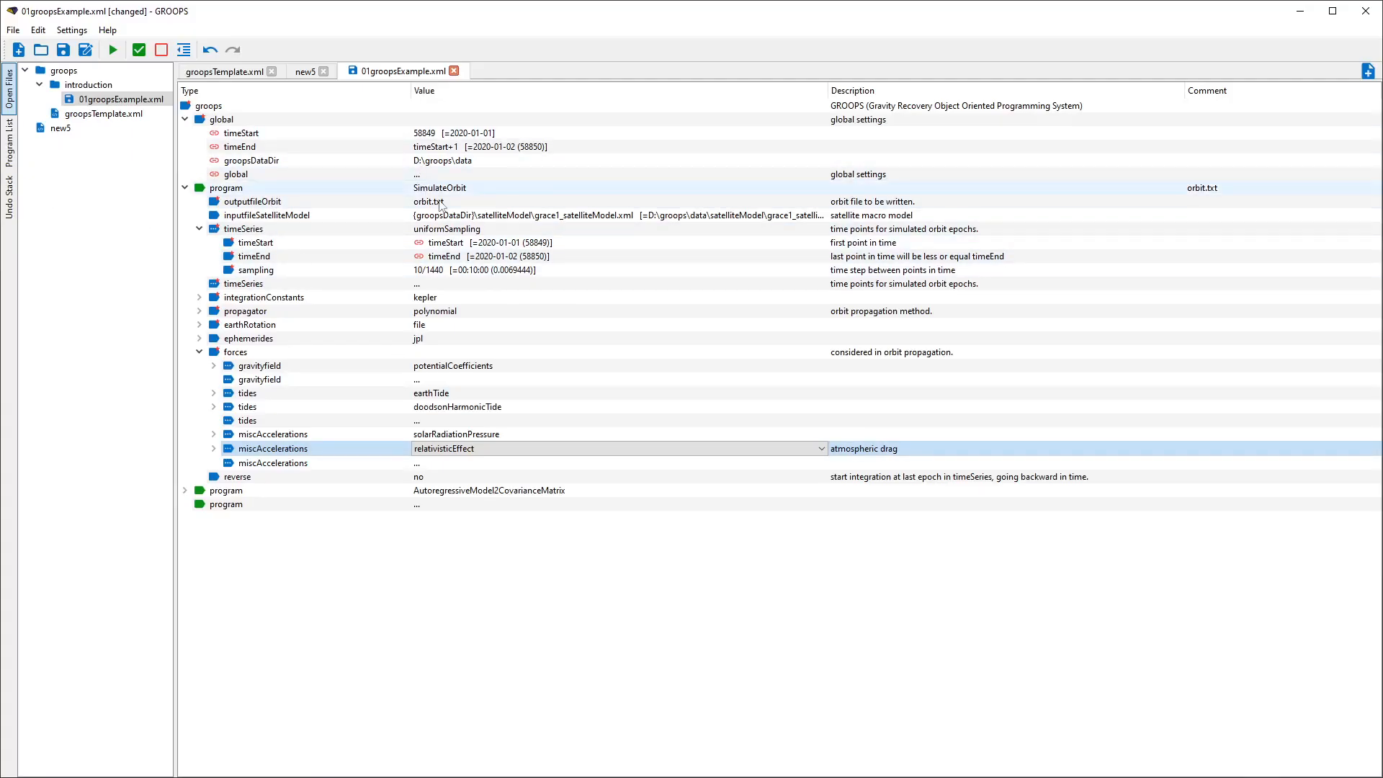
- Undo the added program and the added miscAccelerations entry through the undo history, and return to the open files overview
click(10, 198)
click(36, 70)
click(57, 94)
click(51, 70)
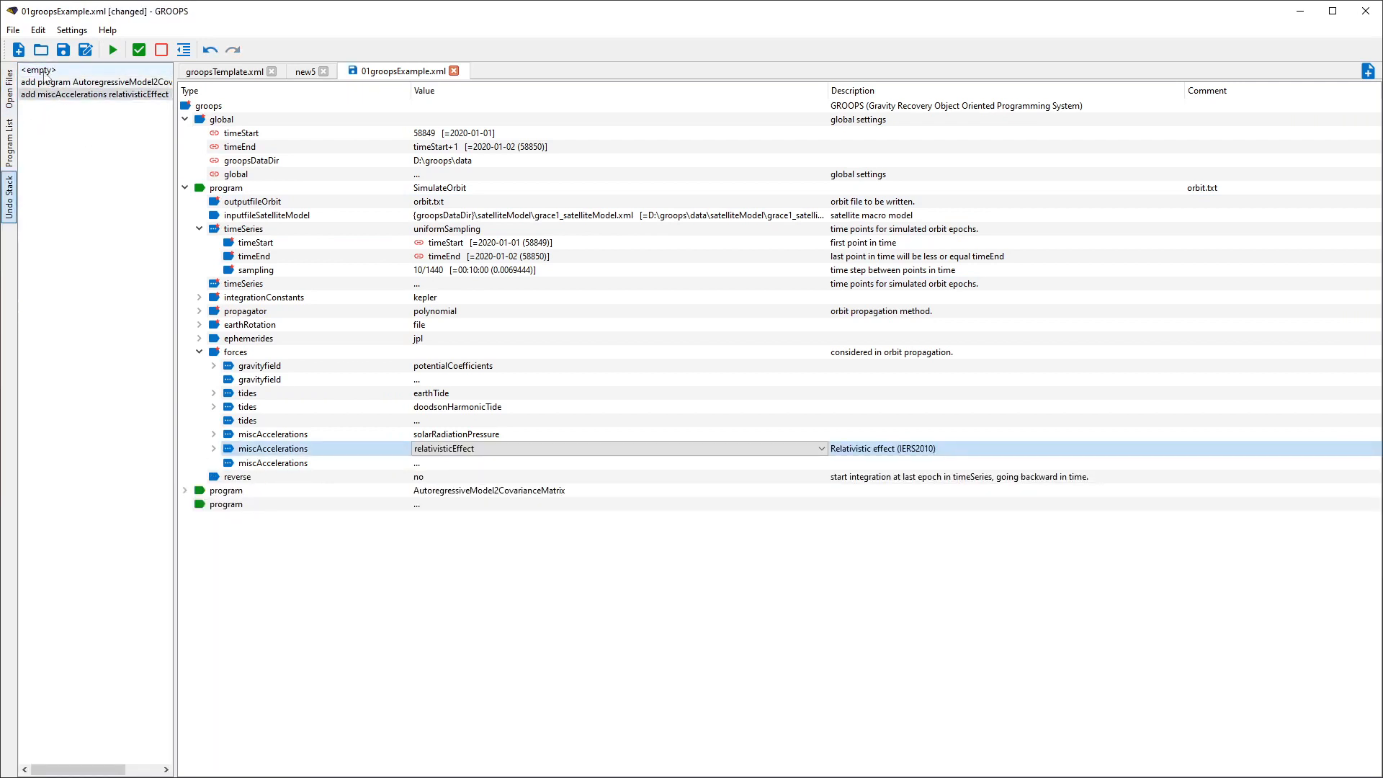
click(11, 104)
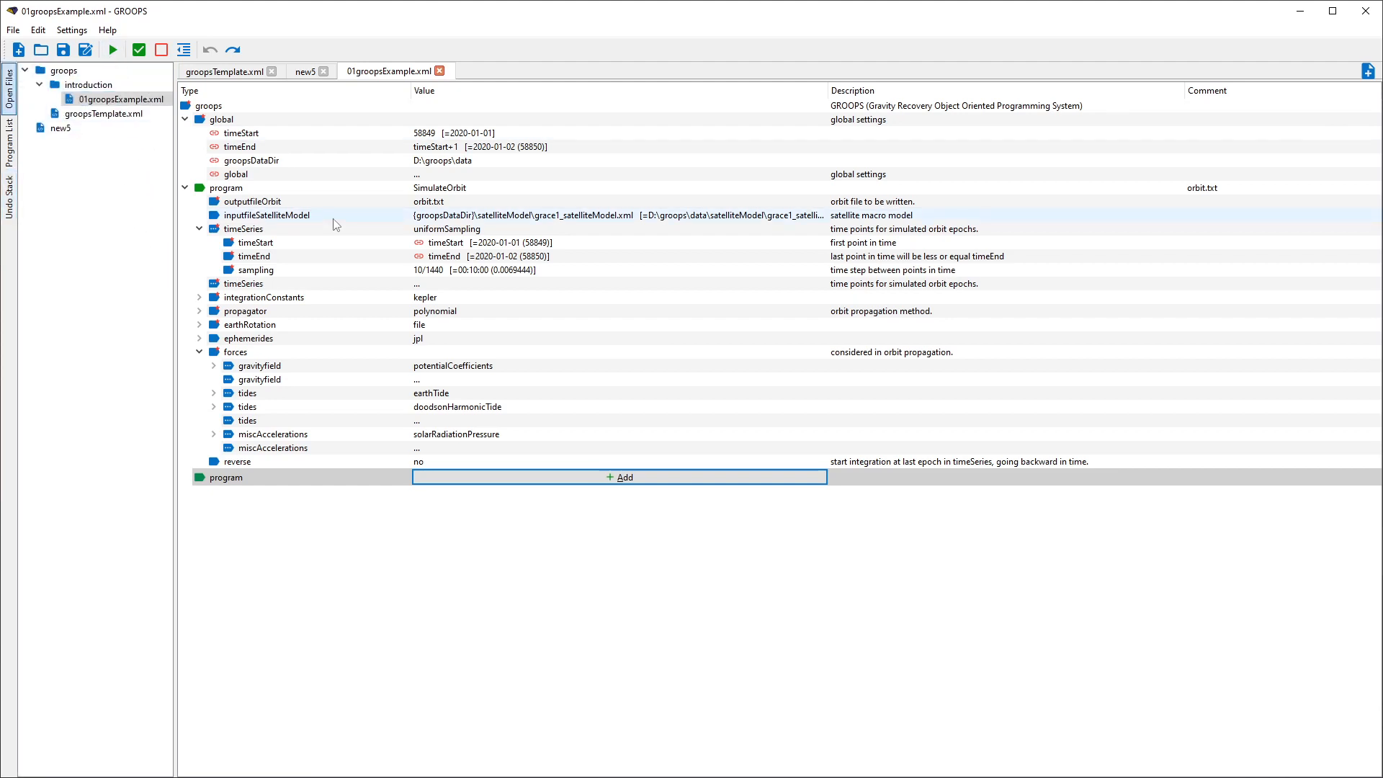
- Execute the SimulateOrbit program of 01groopsExample.xml from the editor and go back to the configuration
click(113, 50)
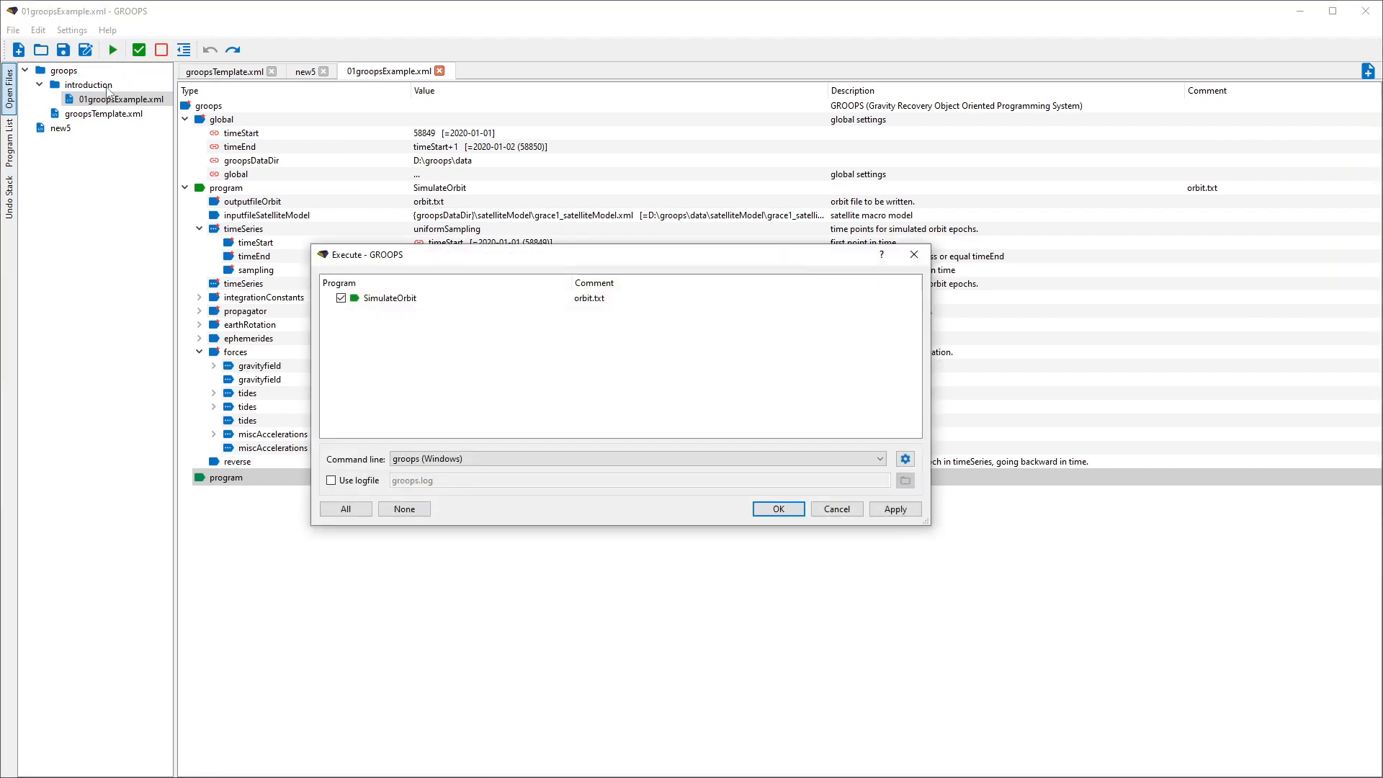
click(779, 509)
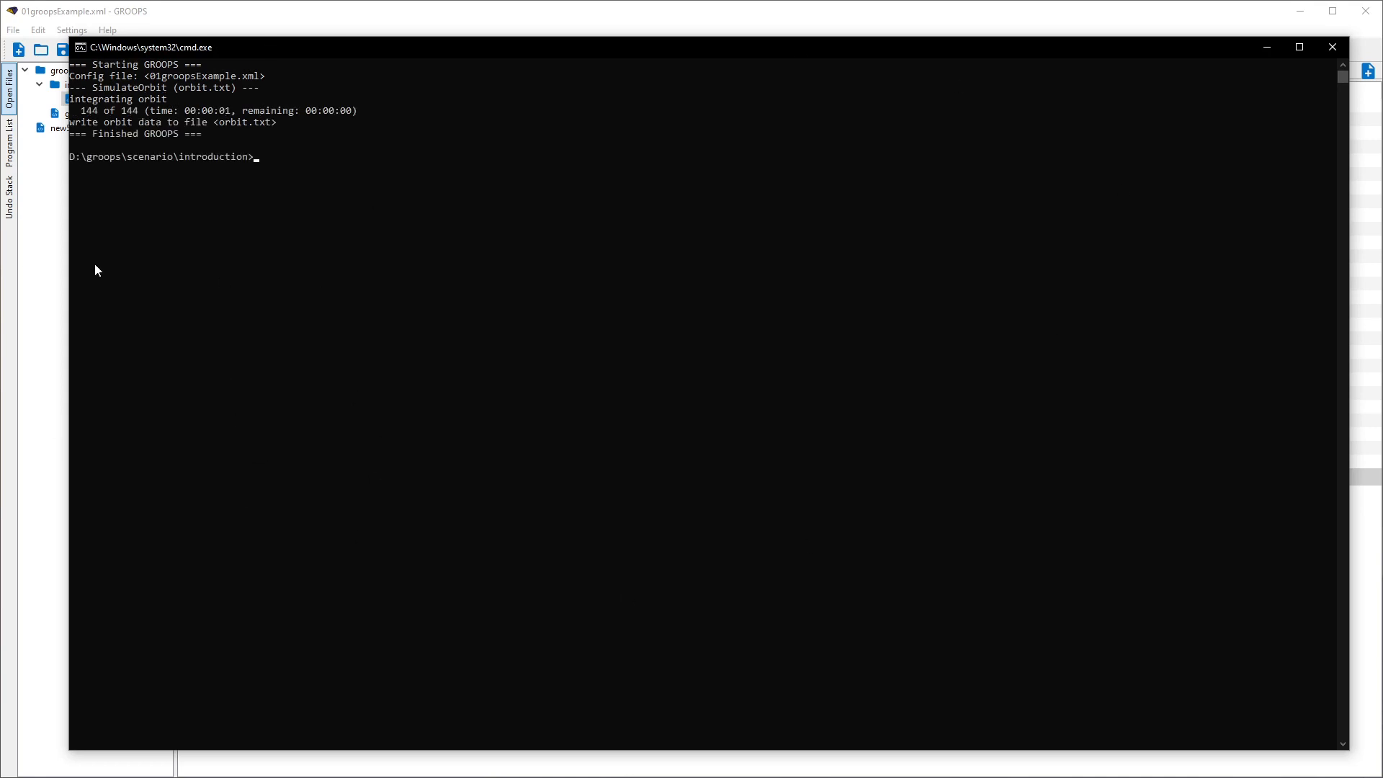
click(38, 359)
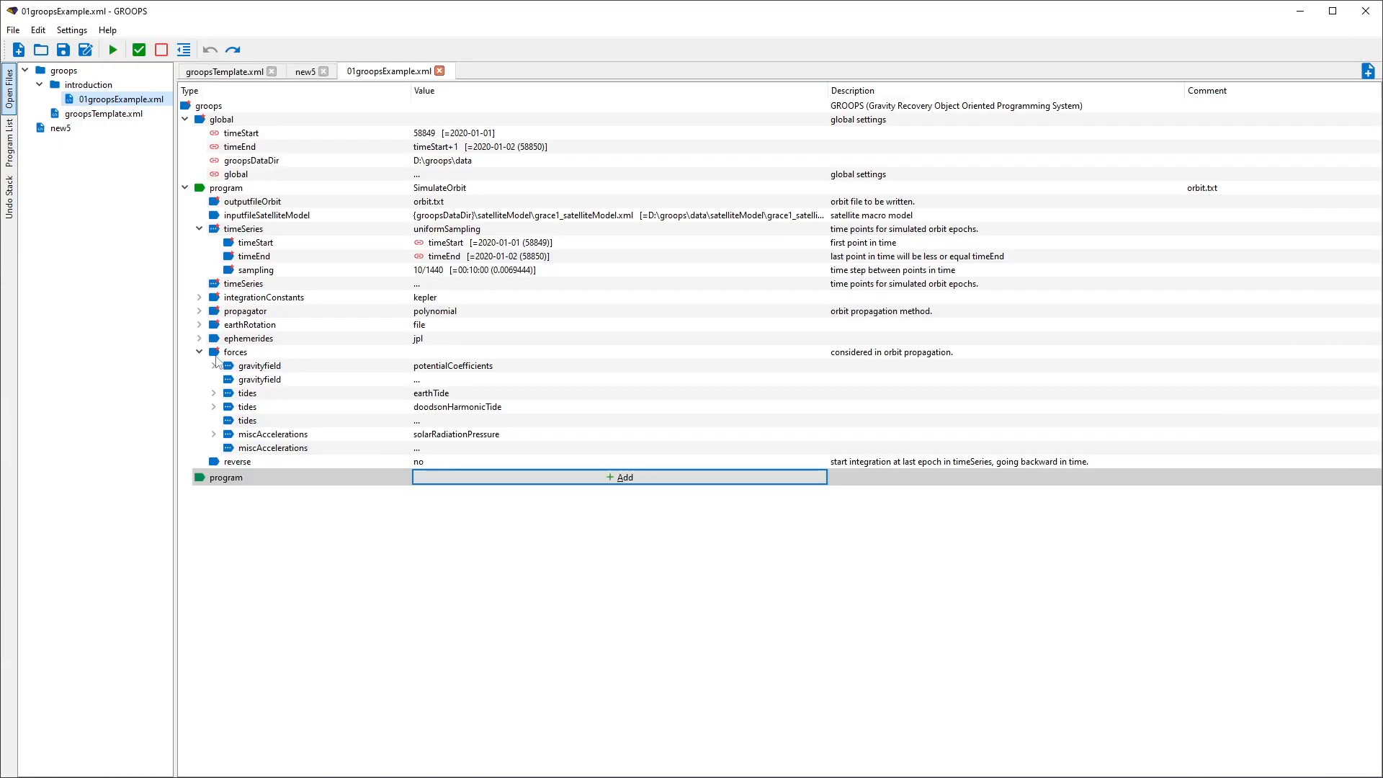
- Open the documentation of the SimulateOrbit program in the browser and read its description and parameter table
click(240, 188)
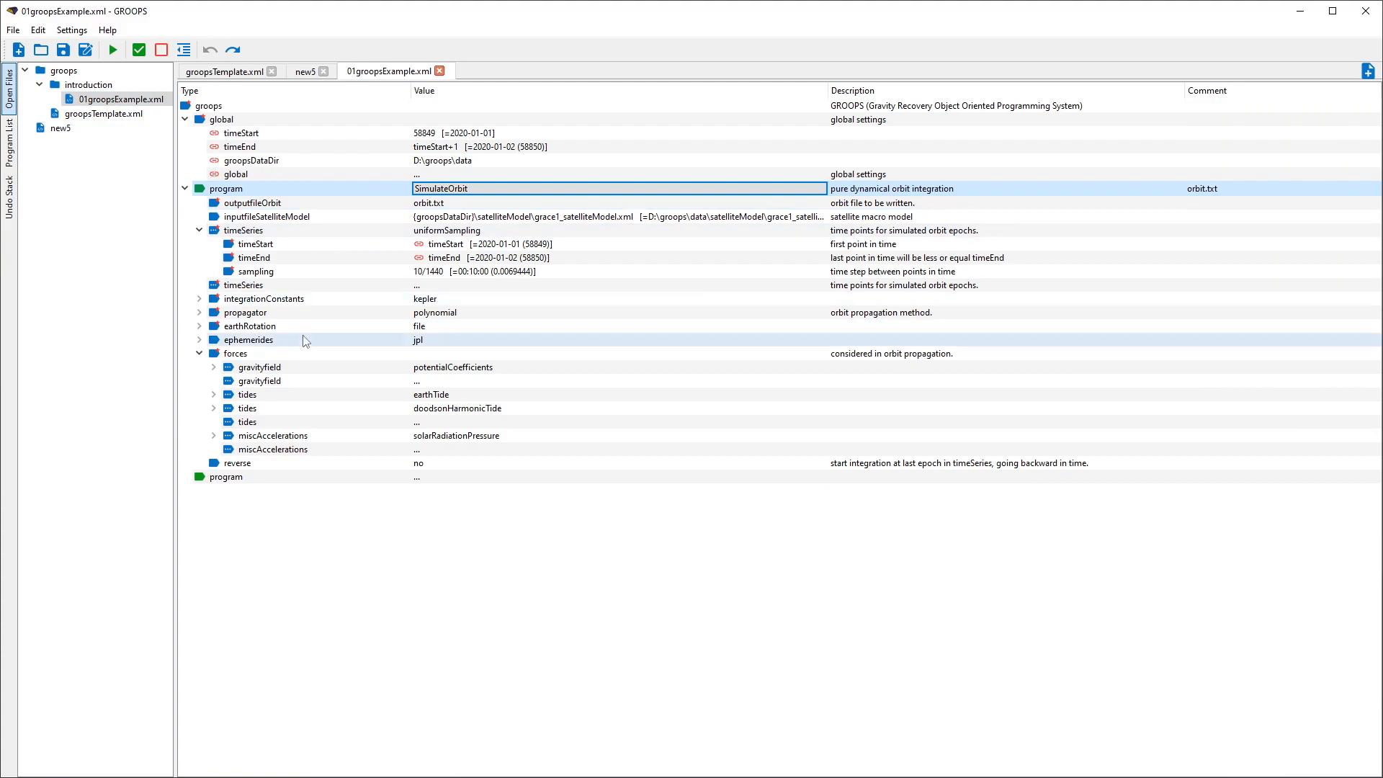
key(F1)
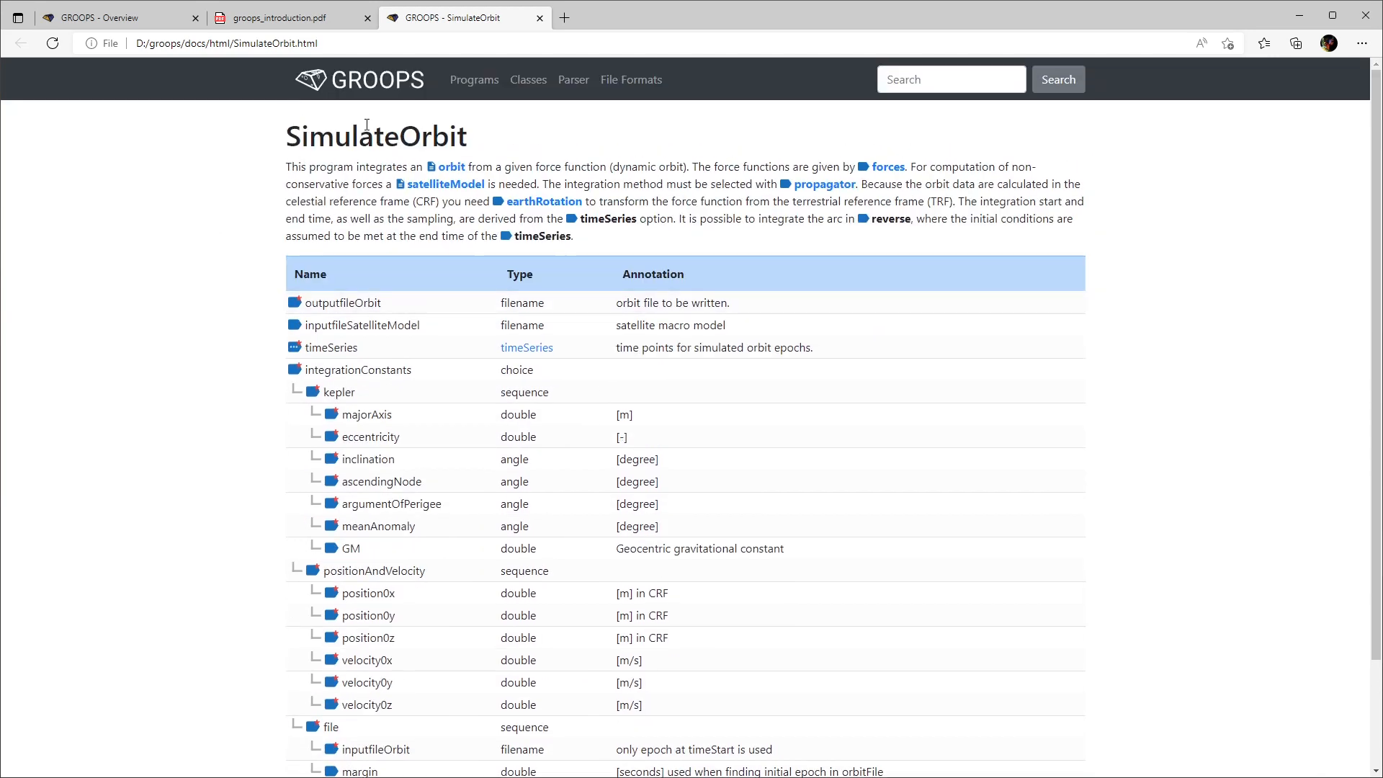
scroll(346, 144, down, 2)
scroll(326, 167, up, 2)
triple_click(292, 164)
click(626, 247)
scroll(402, 279, down, 2)
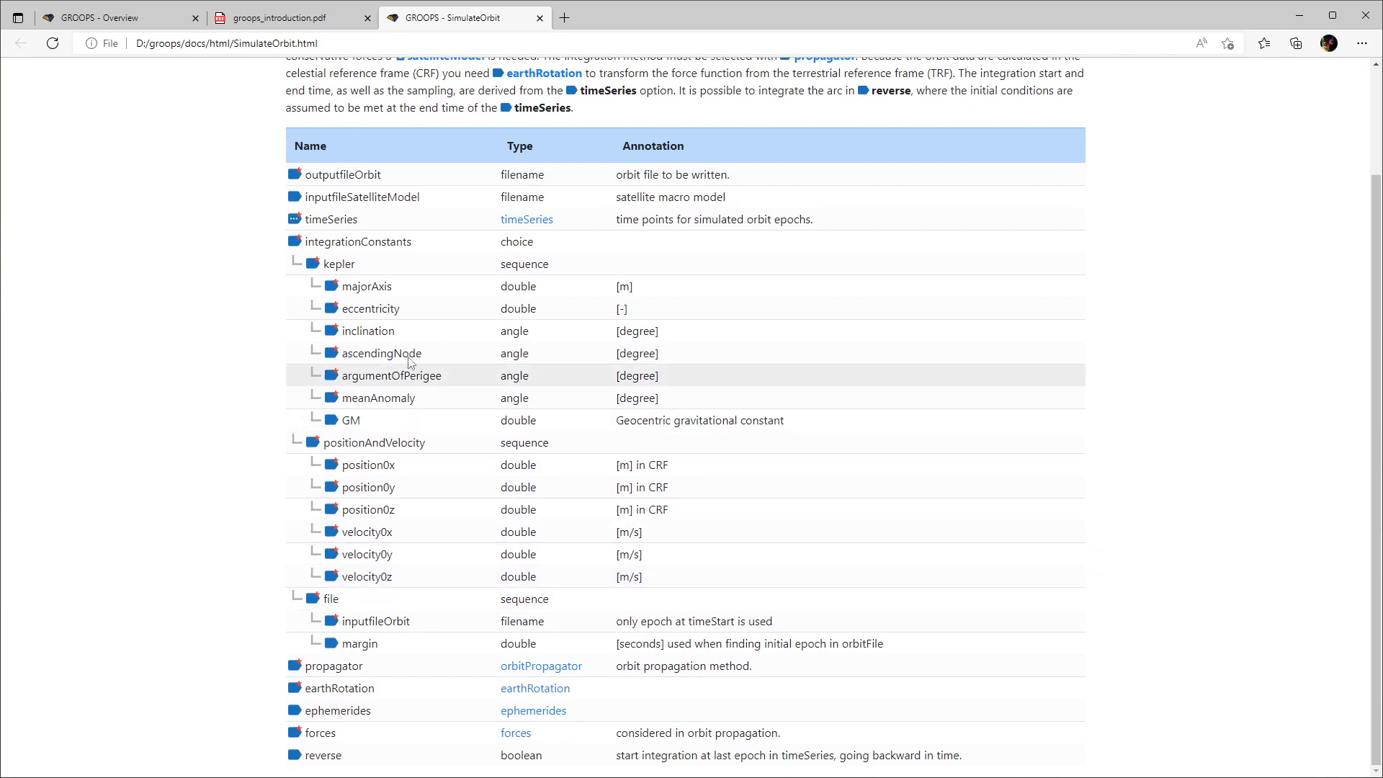
scroll(1108, 456, up, 2)
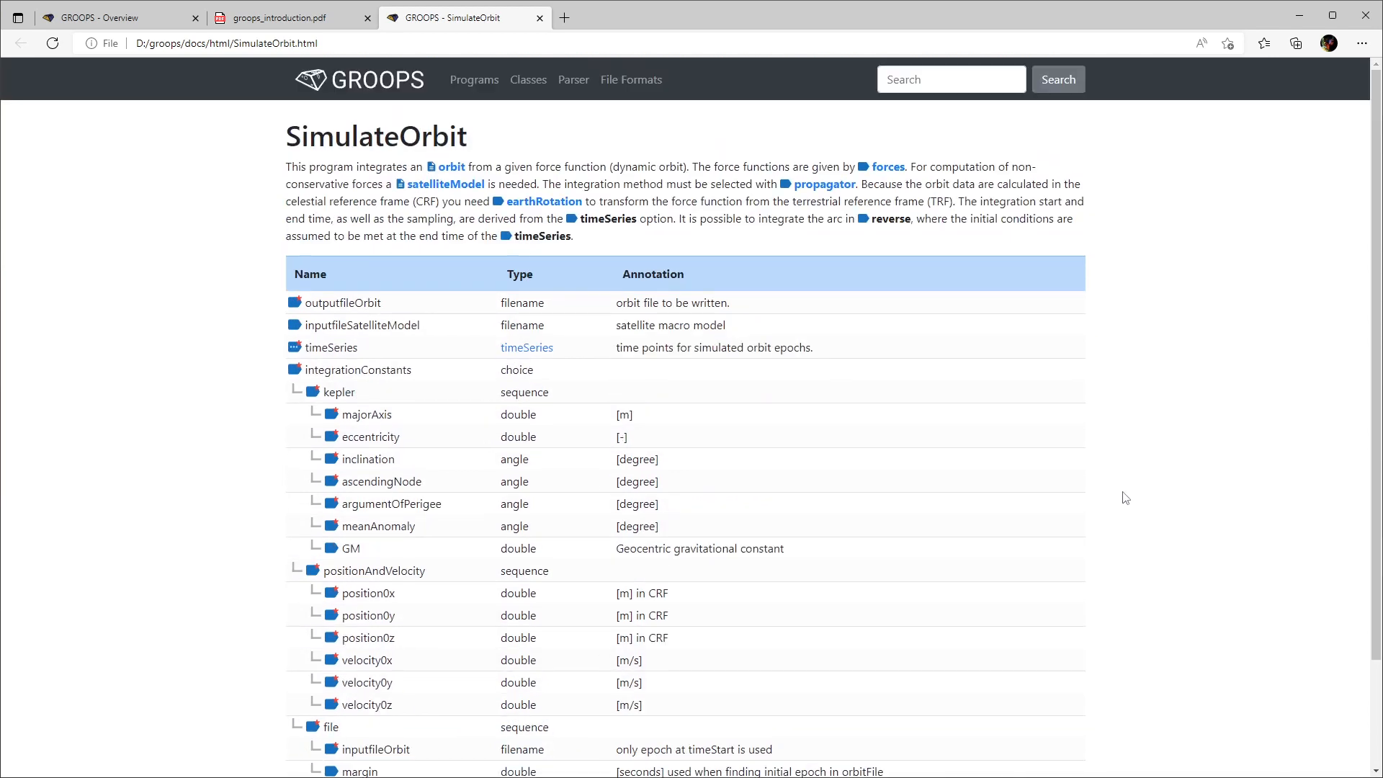